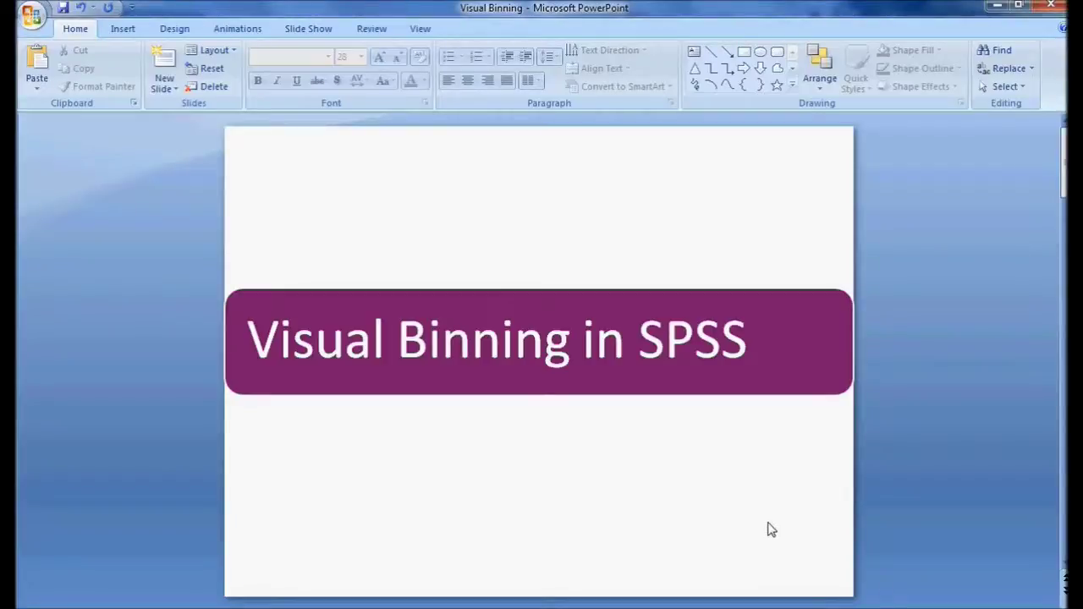
# - Advance the presentation from the title slide to the slide defining Visual Binning
pyautogui.scroll(-1, 771, 530)
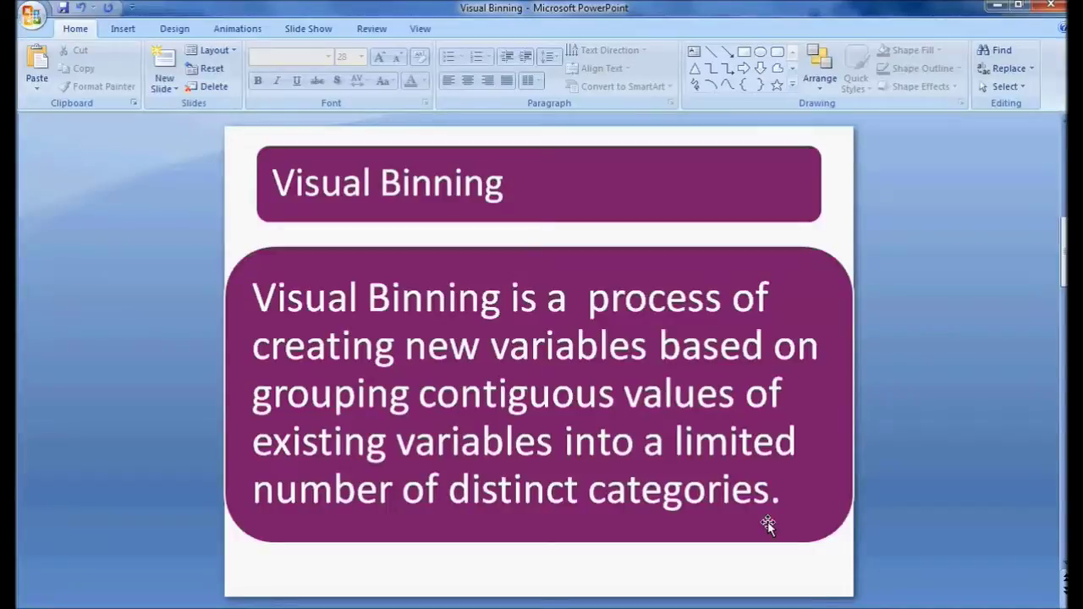
# - Bring up 'Employee demographic data.sav' in SPSS and show its variable definitions in Variable View
pyautogui.click(542, 606)
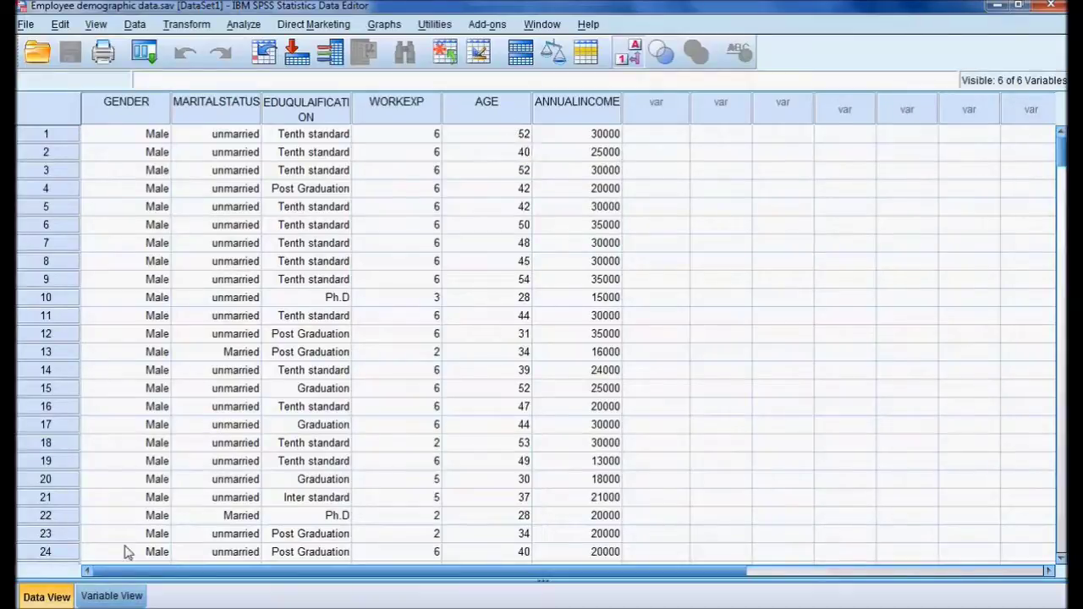
pyautogui.click(114, 596)
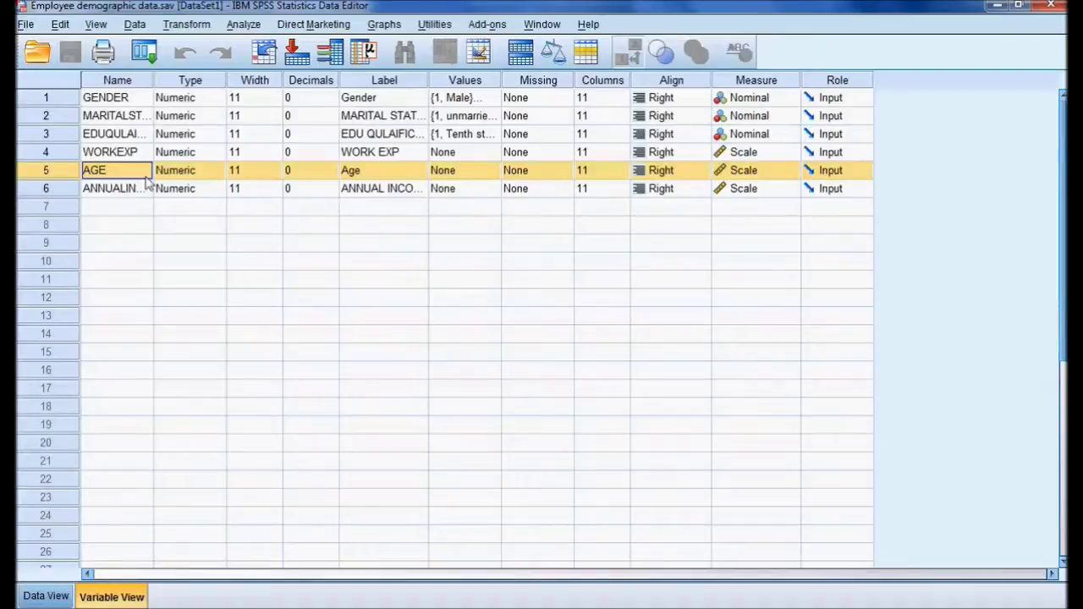
# - Switch the Data Editor back to Data View to show the employee rows
pyautogui.click(38, 598)
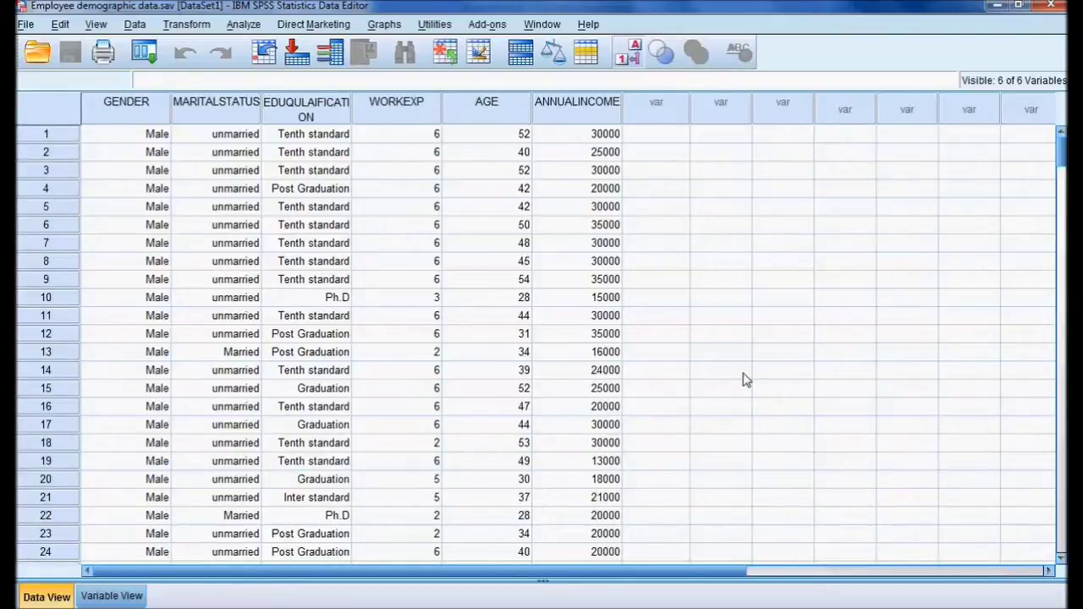
# - Select the AGE column and review its definition in Variable View
pyautogui.click(503, 121)
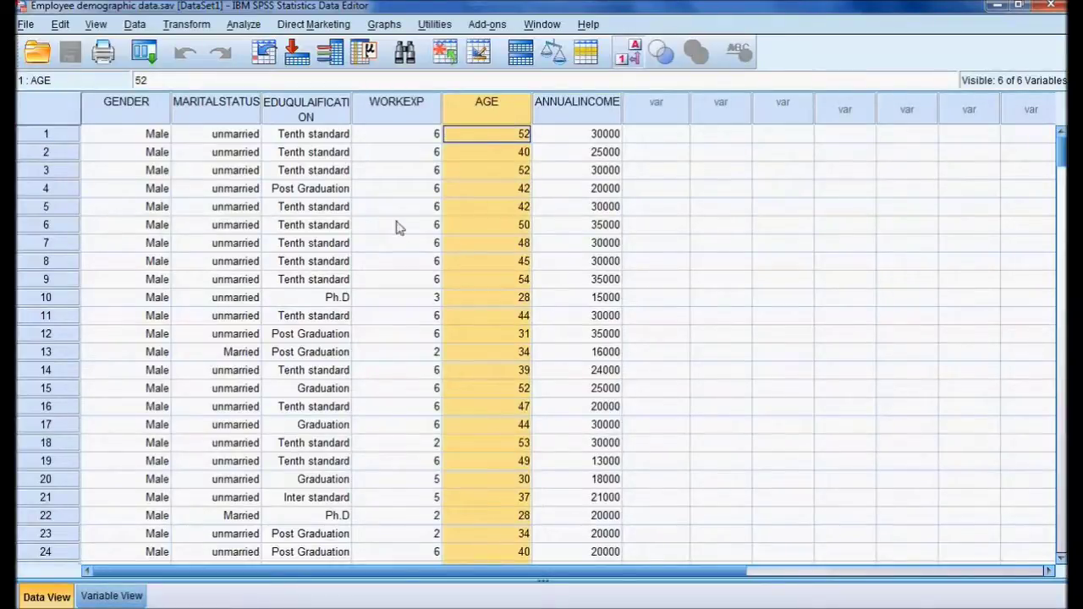
pyautogui.click(131, 597)
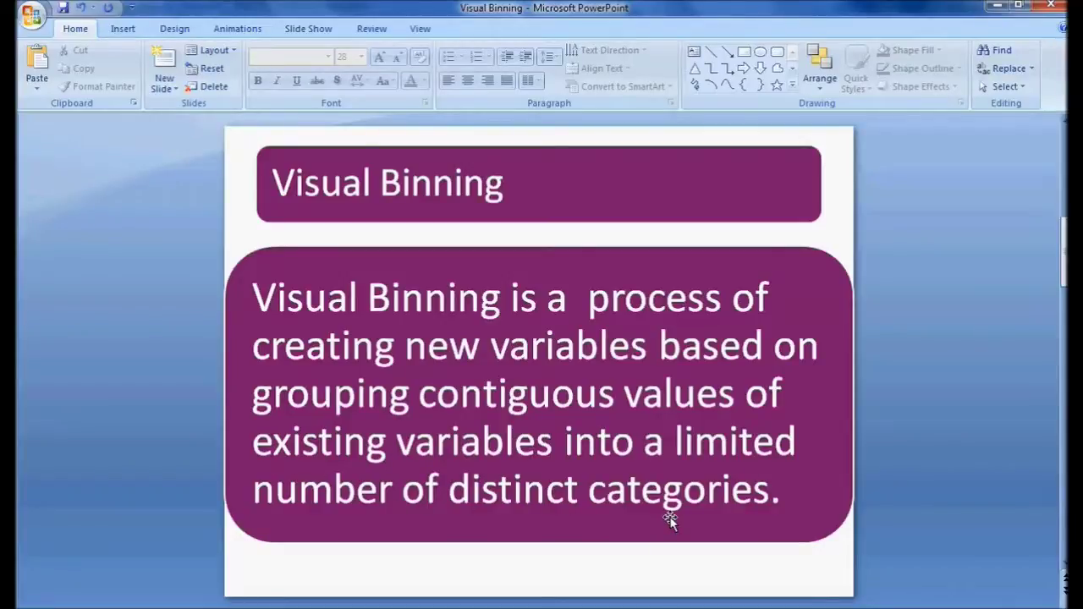
# - Show the 'Visual Binning is useful in' slide, then return to the SPSS Data Editor
pyautogui.scroll(-1, 670, 520)
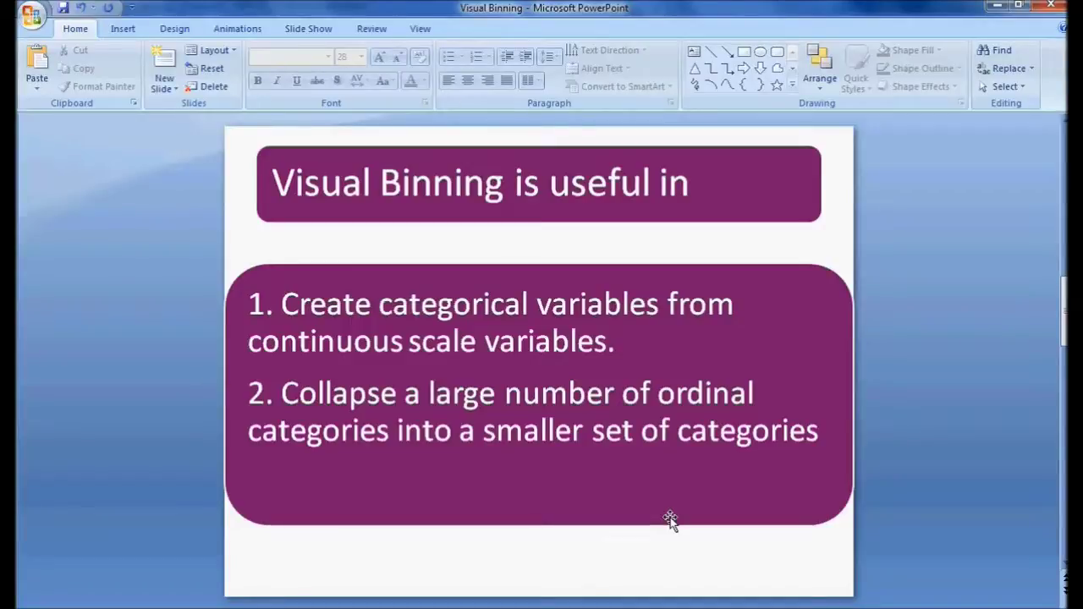
pyautogui.hotkey('alt', 'Tab')
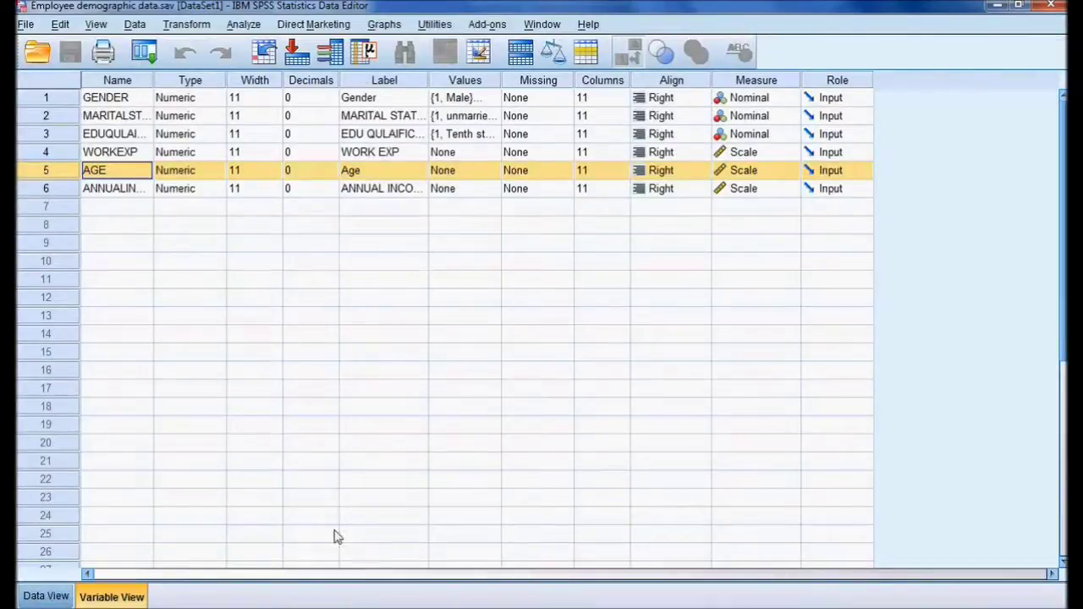
# - Run Transform > Visual Binning on Age [AGE], scanning 301 cases ranging 21 to 60
pyautogui.click(30, 599)
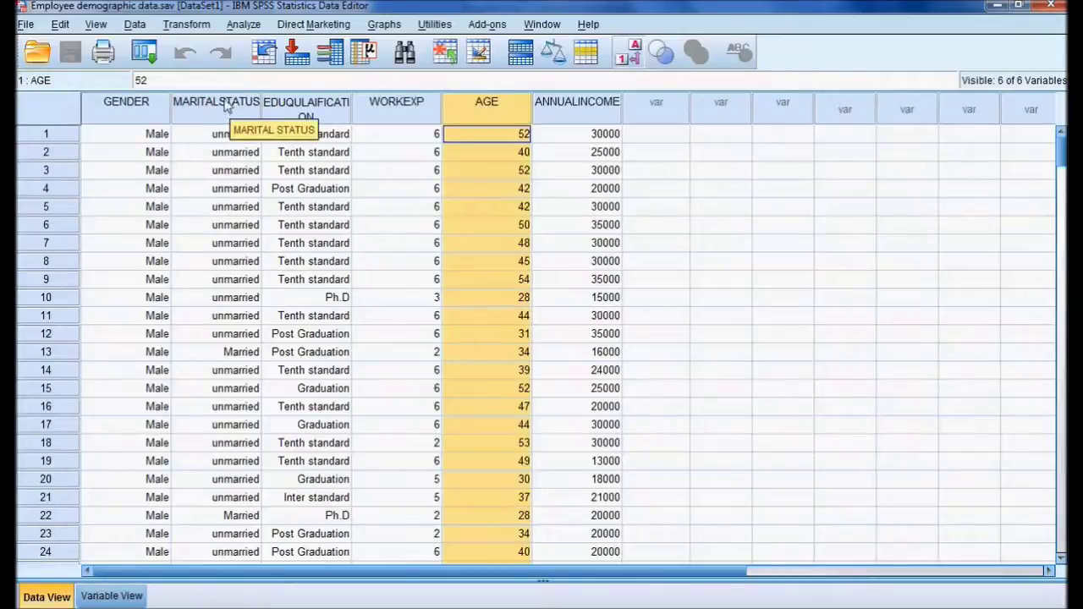
pyautogui.click(204, 31)
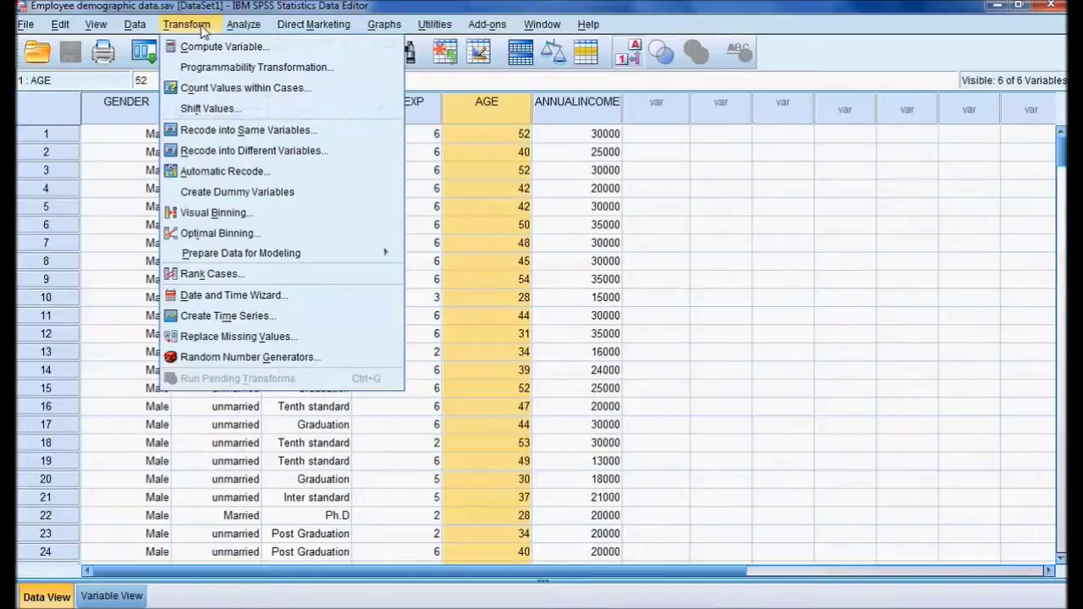
pyautogui.click(204, 218)
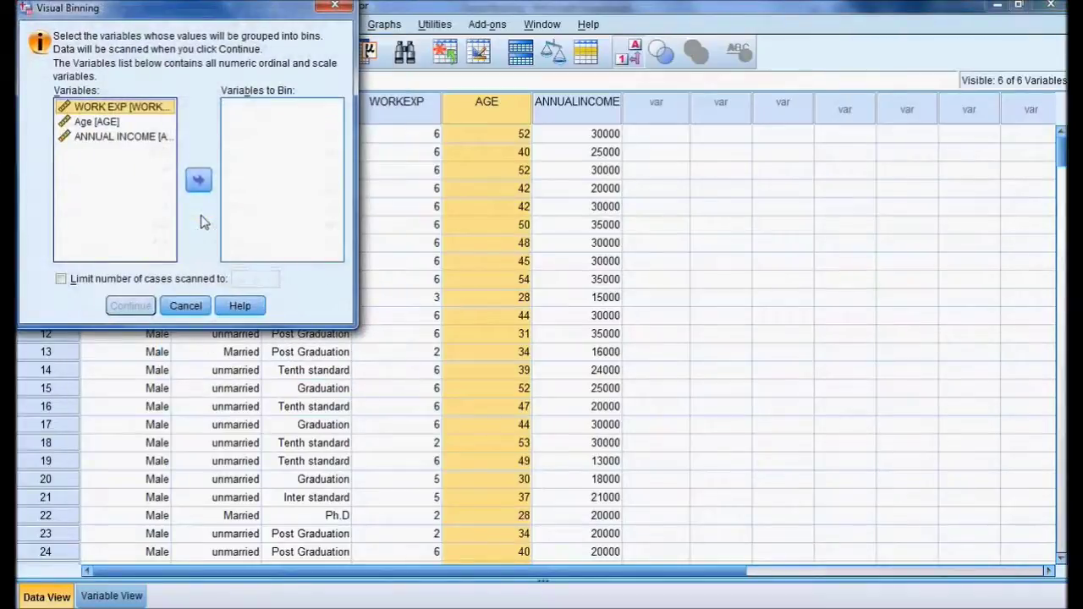
pyautogui.click(93, 123)
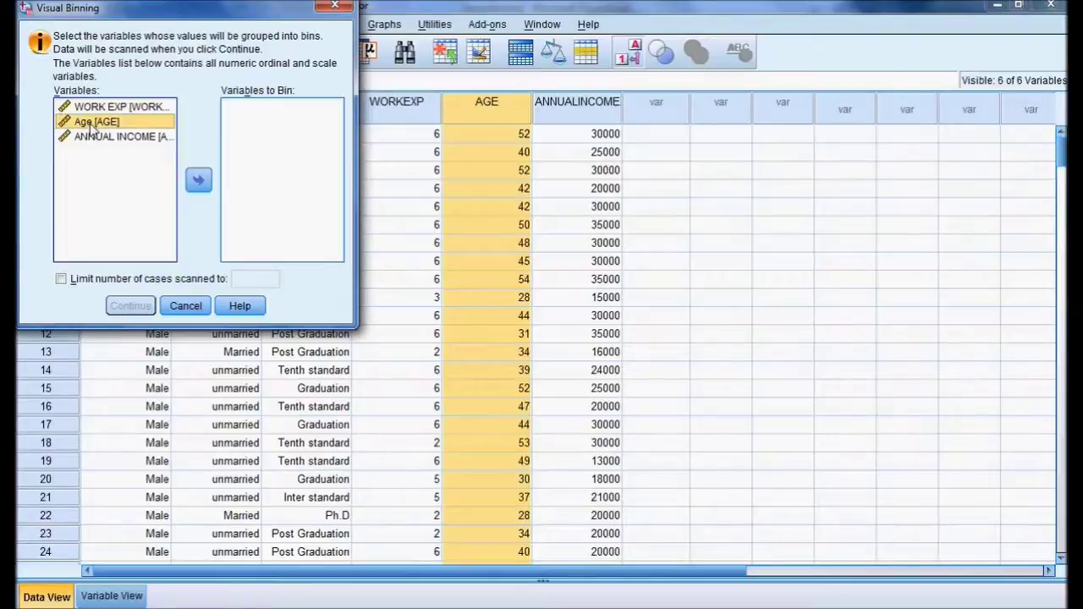
pyautogui.click(198, 181)
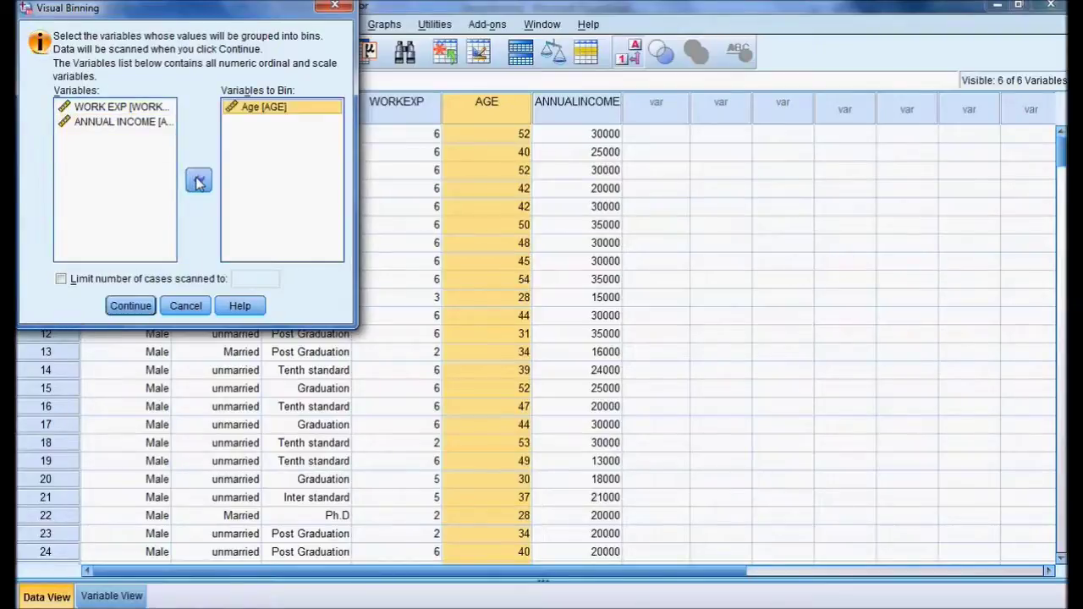
pyautogui.click(131, 306)
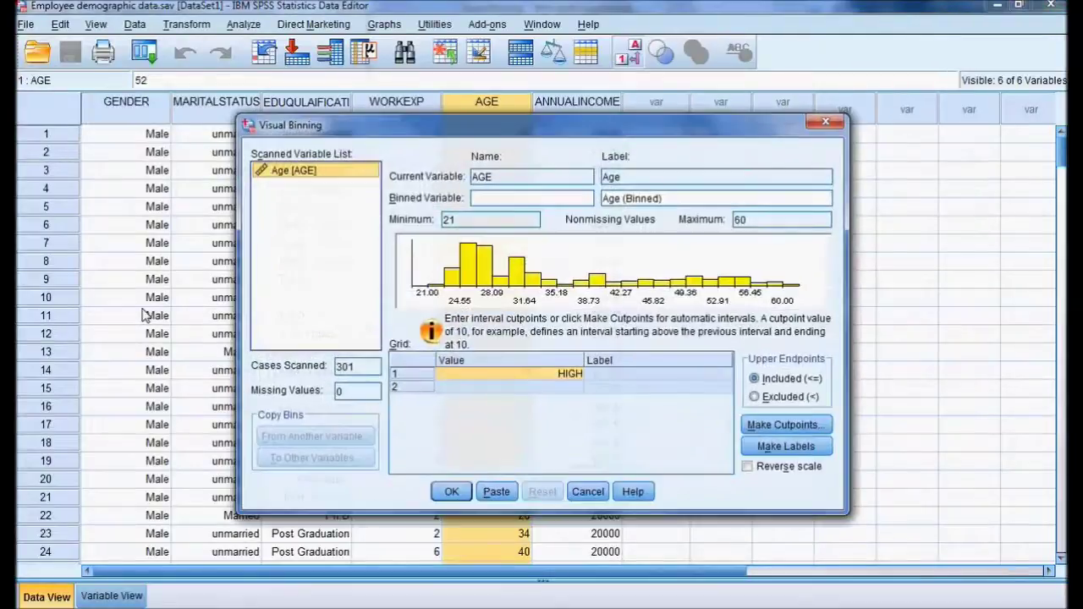
# - Move the Visual Binning dialog up and bring up Make Cutpoints with Equal Width Intervals
pyautogui.moveTo(490, 133); pyautogui.dragTo(487, 63)
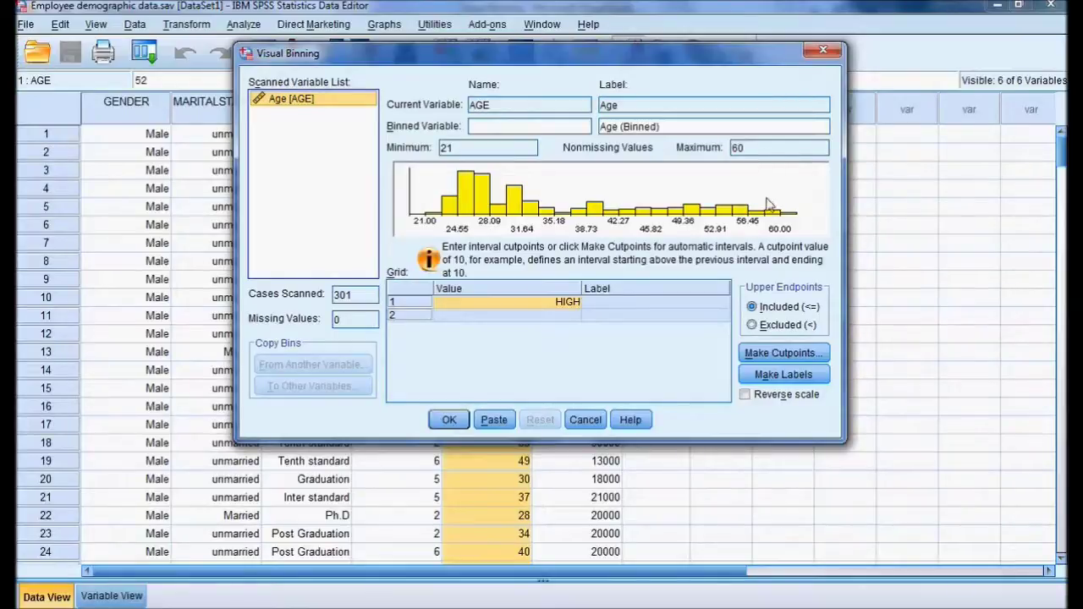
pyautogui.click(774, 353)
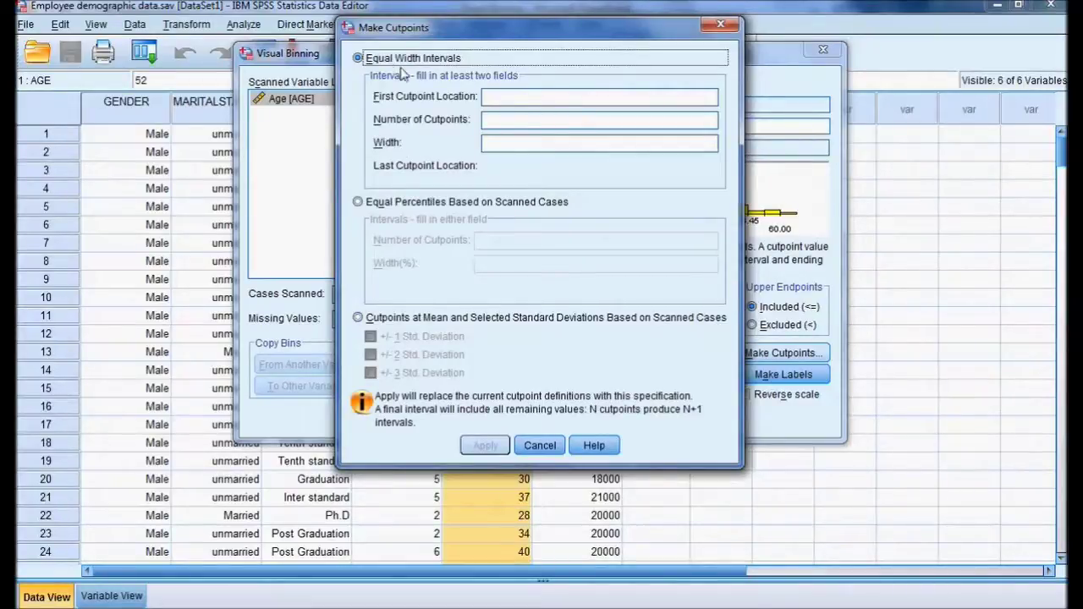
# - Apply three equal-width Age cutpoints starting at 30 with width 10 (30, 40, 50, HIGH)
pyautogui.click(530, 98)
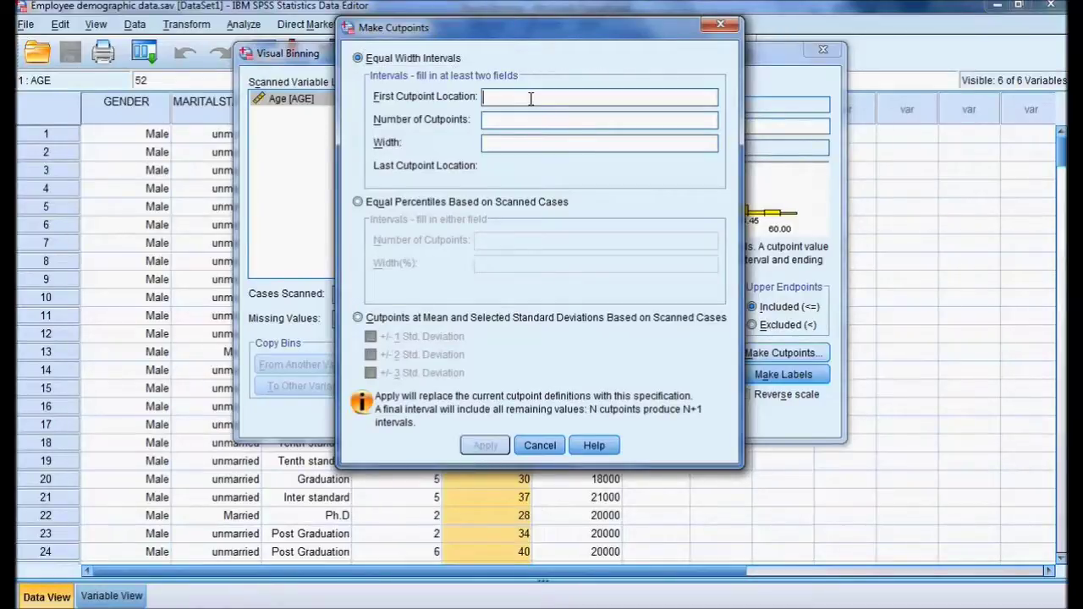
pyautogui.write('30')
pyautogui.click(528, 120)
pyautogui.write('3')
pyautogui.click(528, 143)
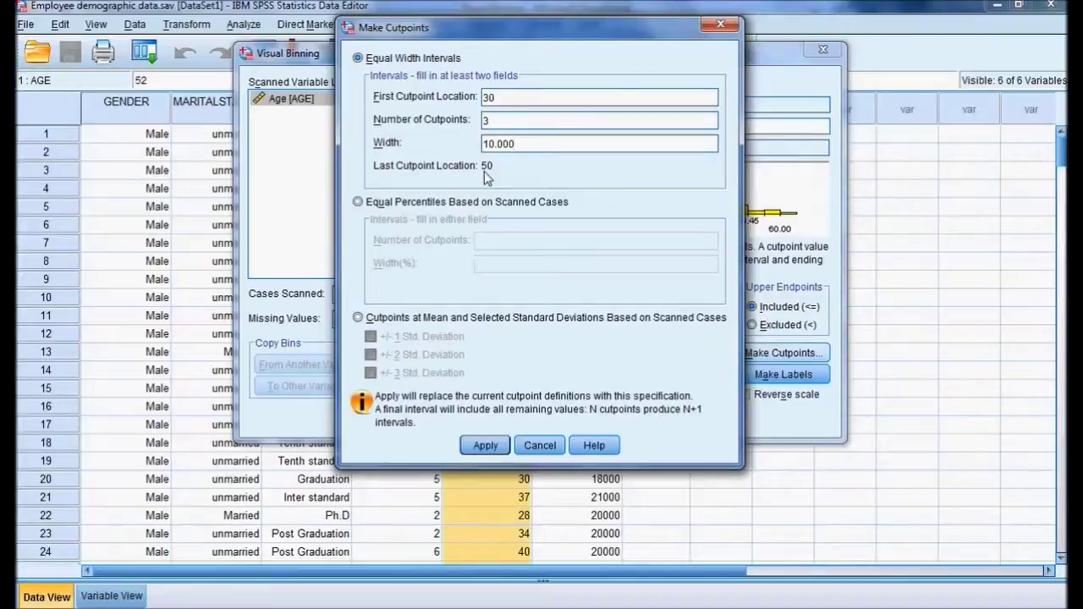
pyautogui.click(487, 446)
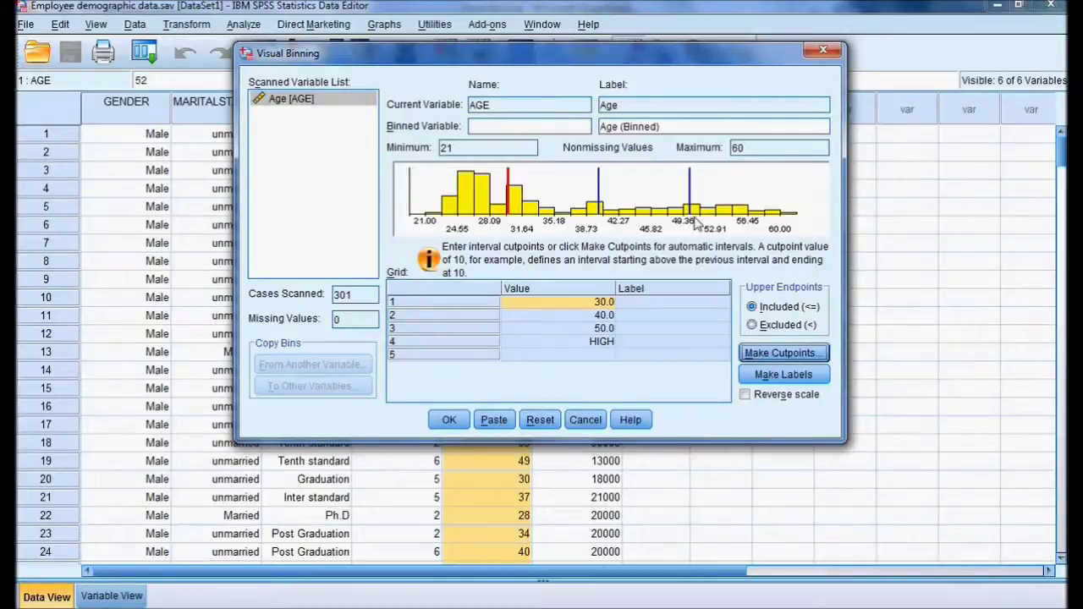
# - Generate Age bin labels <= 30, 31 - 40, 41 - 50 and 51+
pyautogui.click(783, 379)
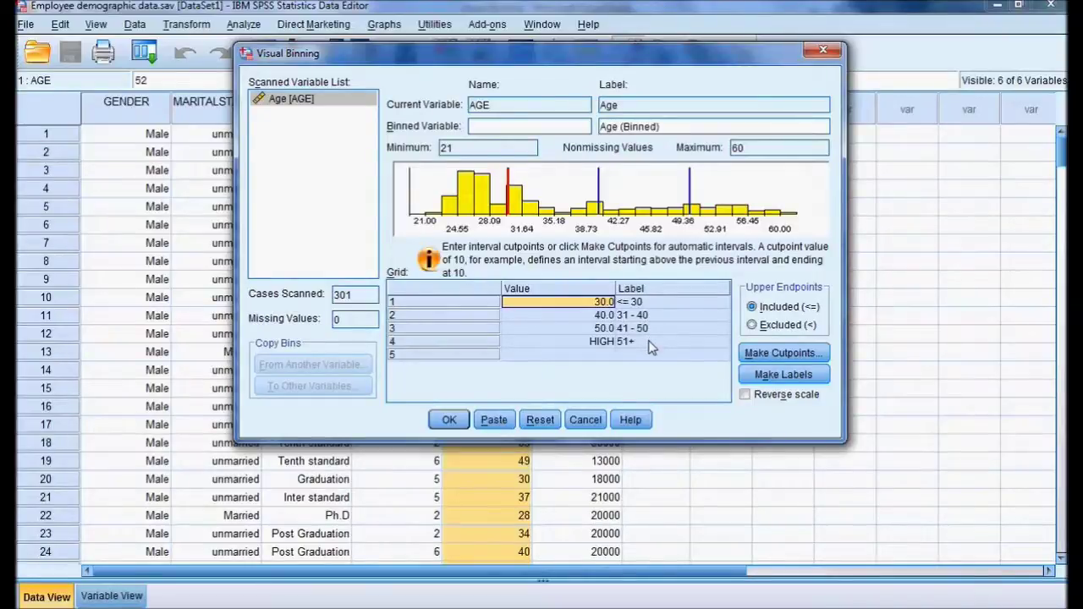
# - Confirm cutpoints 30, 40, 50, HIGH and their labels, then reopen Make Cutpoints
pyautogui.click(749, 355)
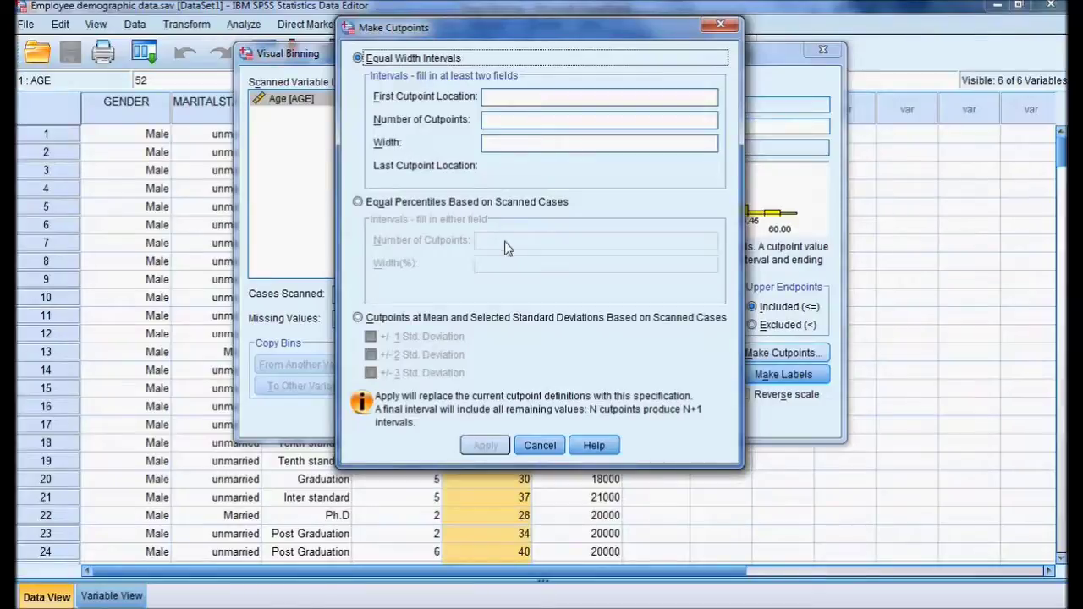
pyautogui.click(440, 210)
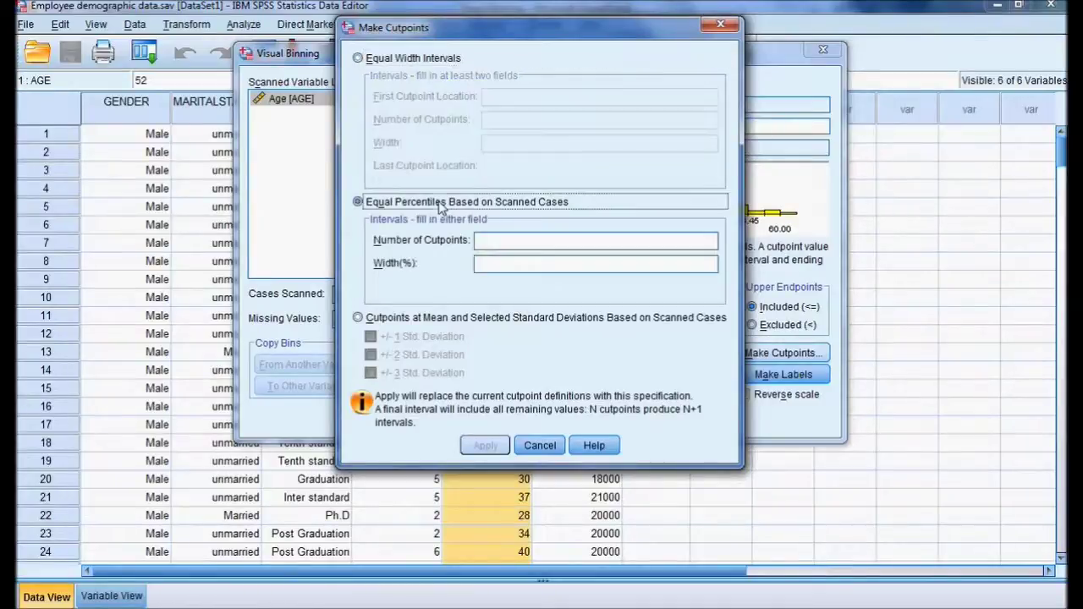
pyautogui.click(502, 240)
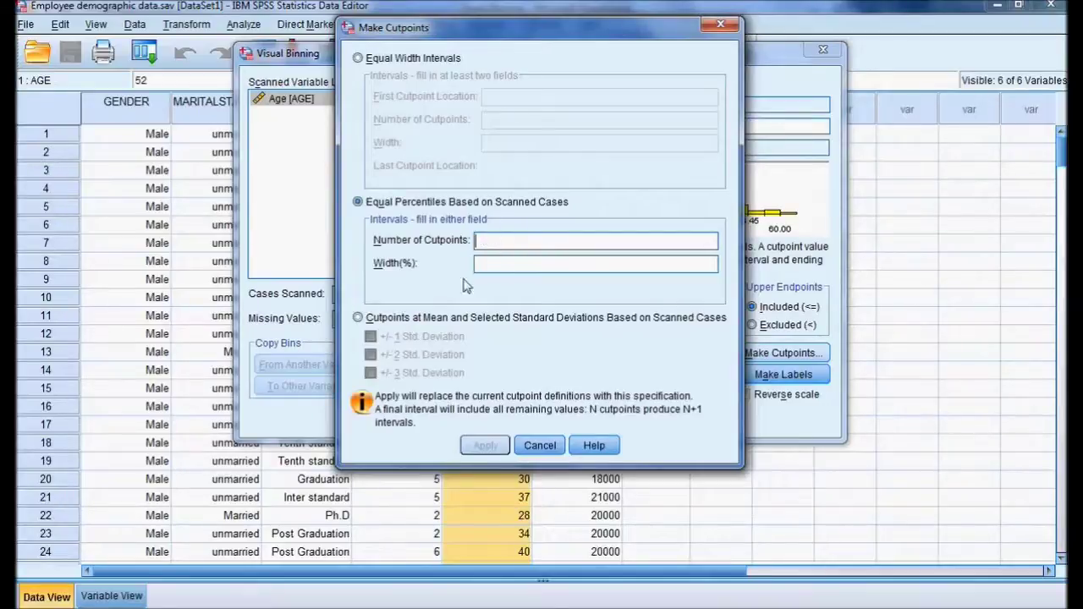
pyautogui.click(440, 320)
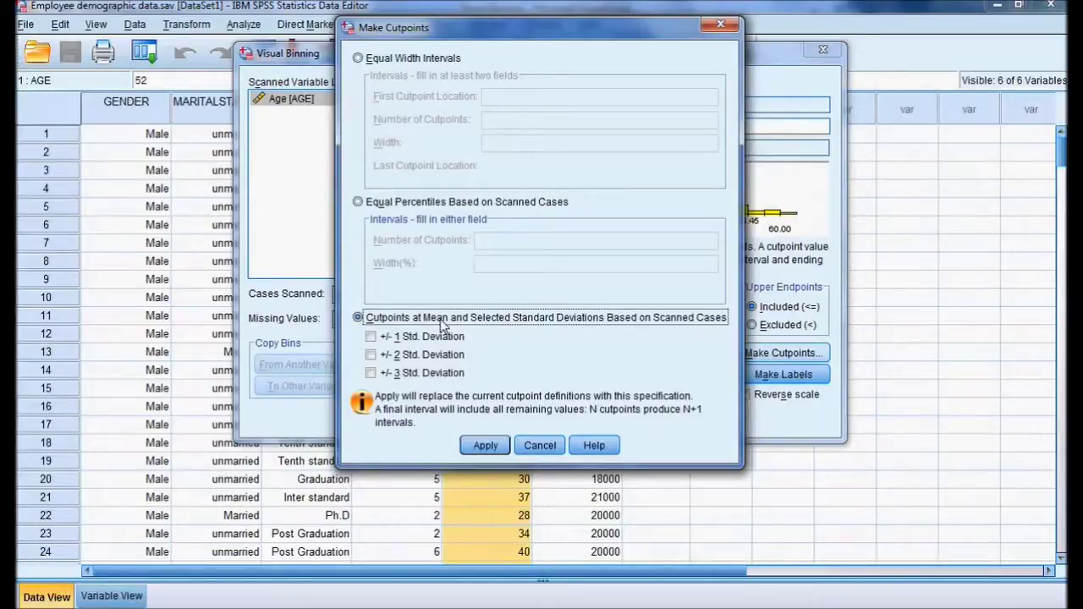
pyautogui.click(370, 337)
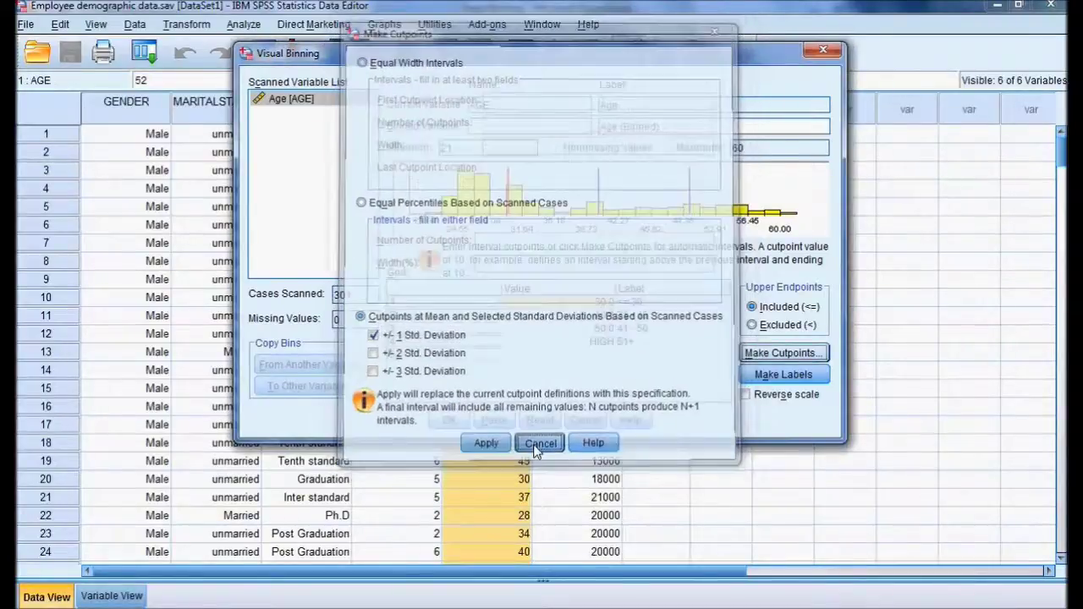
pyautogui.click(539, 446)
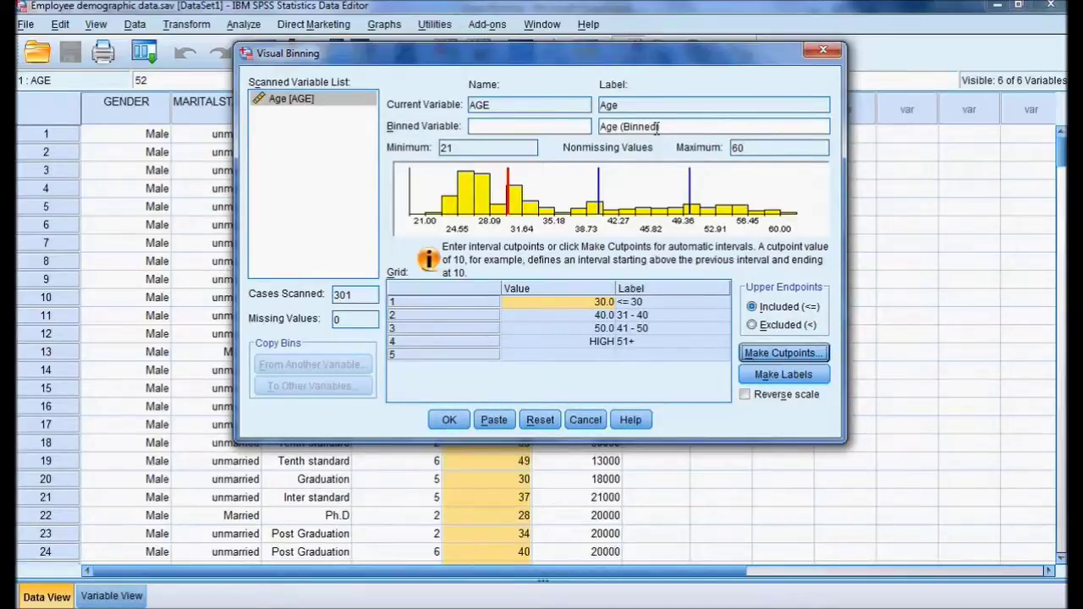
# - Name the binned variable AgeBin and confirm creating the one new variable
pyautogui.click(565, 128)
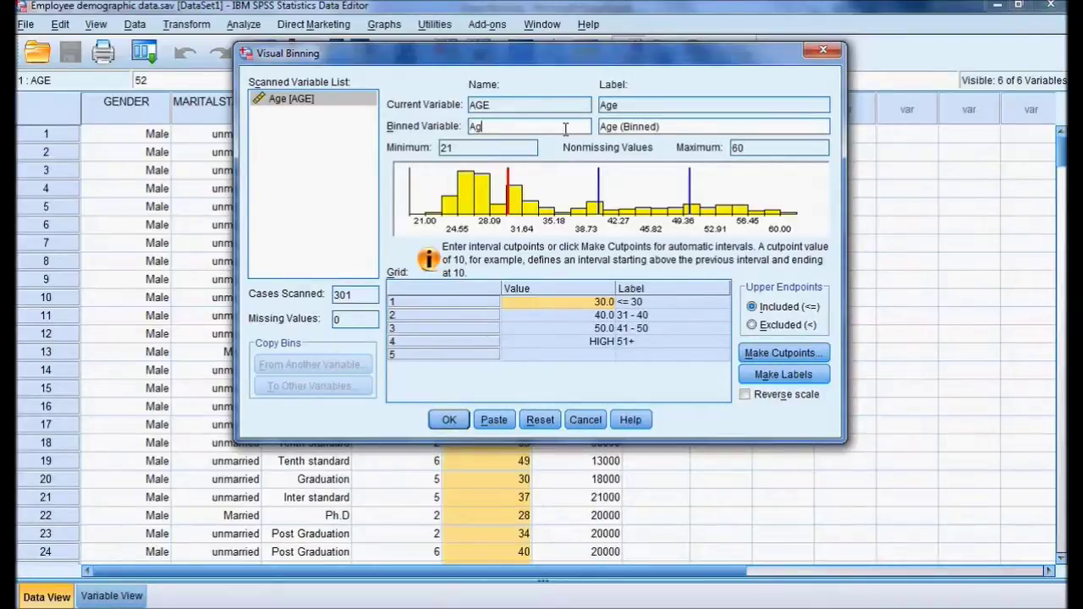
pyautogui.write('AgeBin')
pyautogui.click(456, 422)
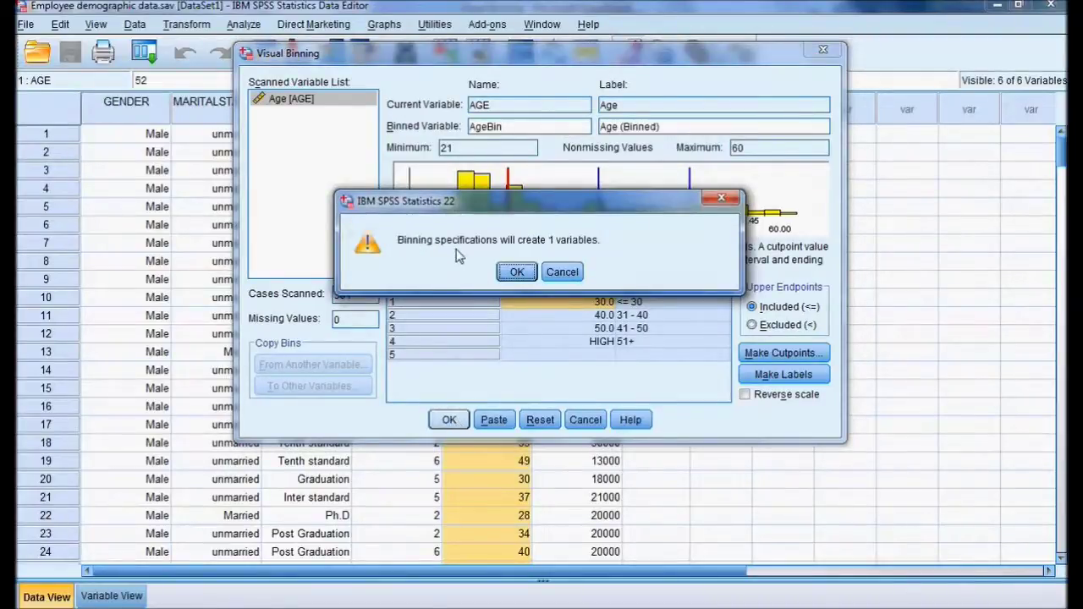
pyautogui.click(515, 273)
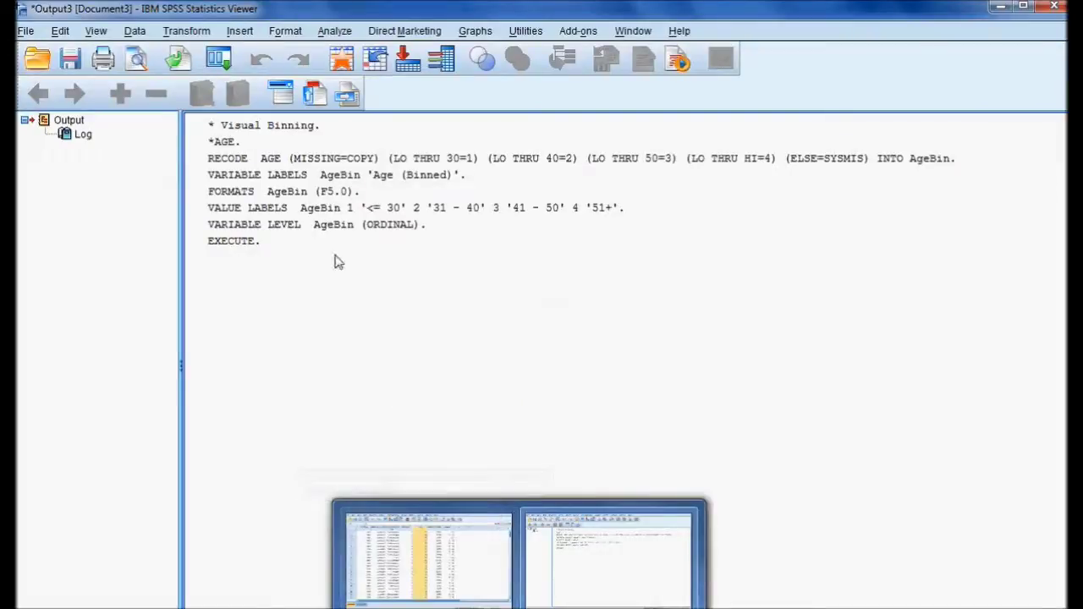
# - Inspect the AGE-to-AgeBin recode log block in the Output Viewer, then go back to the data
pyautogui.click(288, 247)
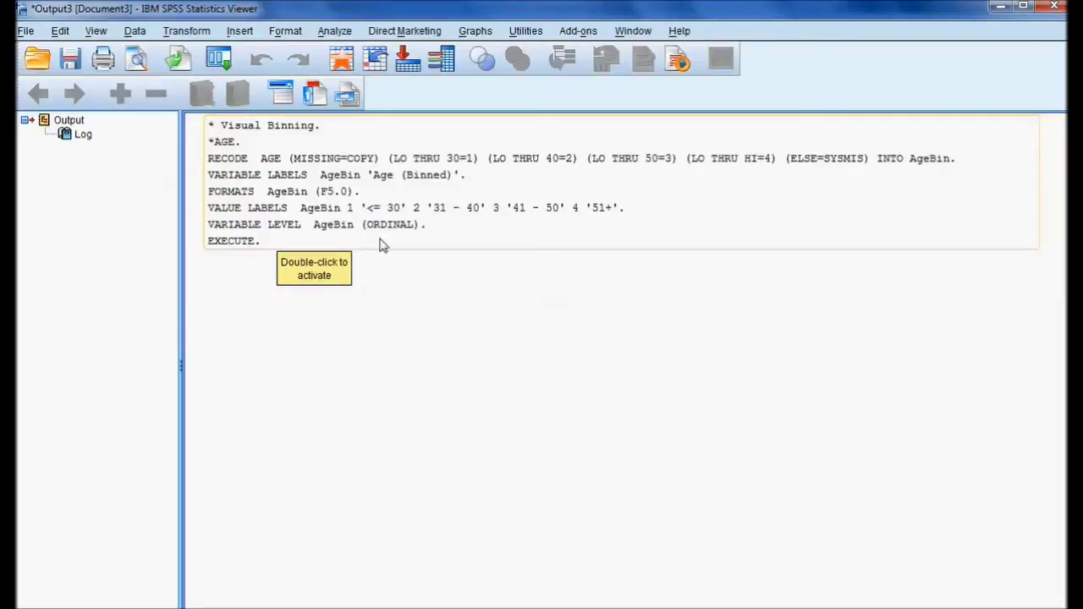
pyautogui.click(430, 445)
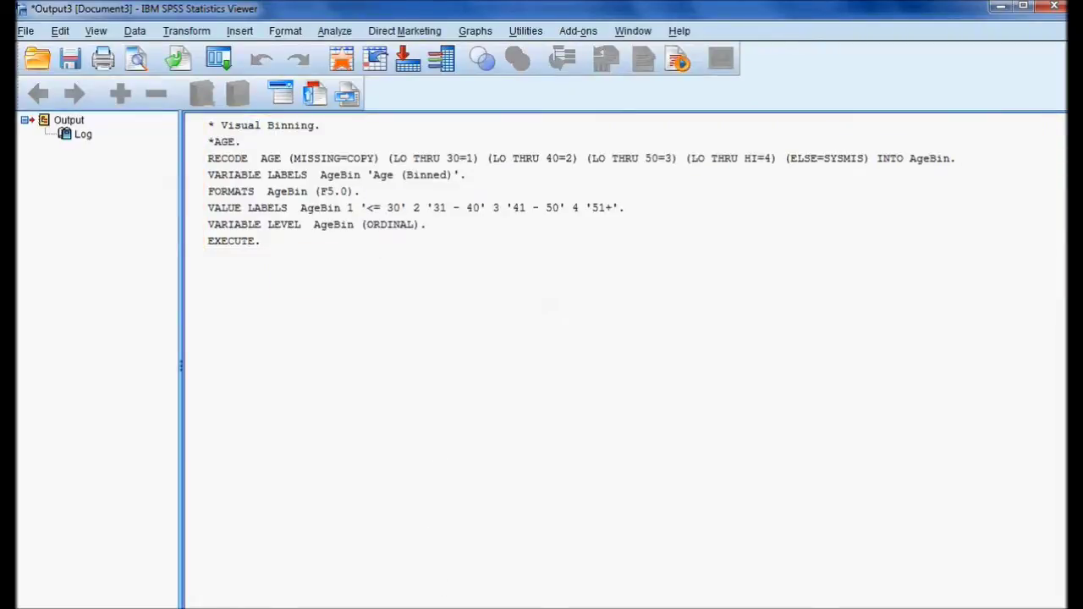
pyautogui.click(425, 555)
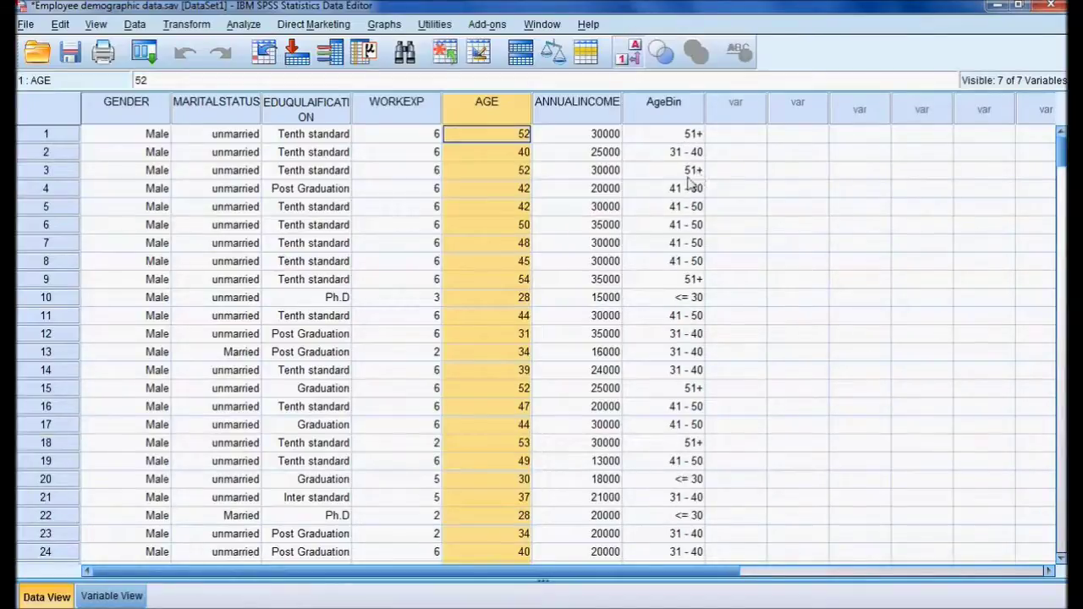
# - Show Variable View to check AgeBin's type, label Age (Binned) and ordinal measure
pyautogui.click(127, 597)
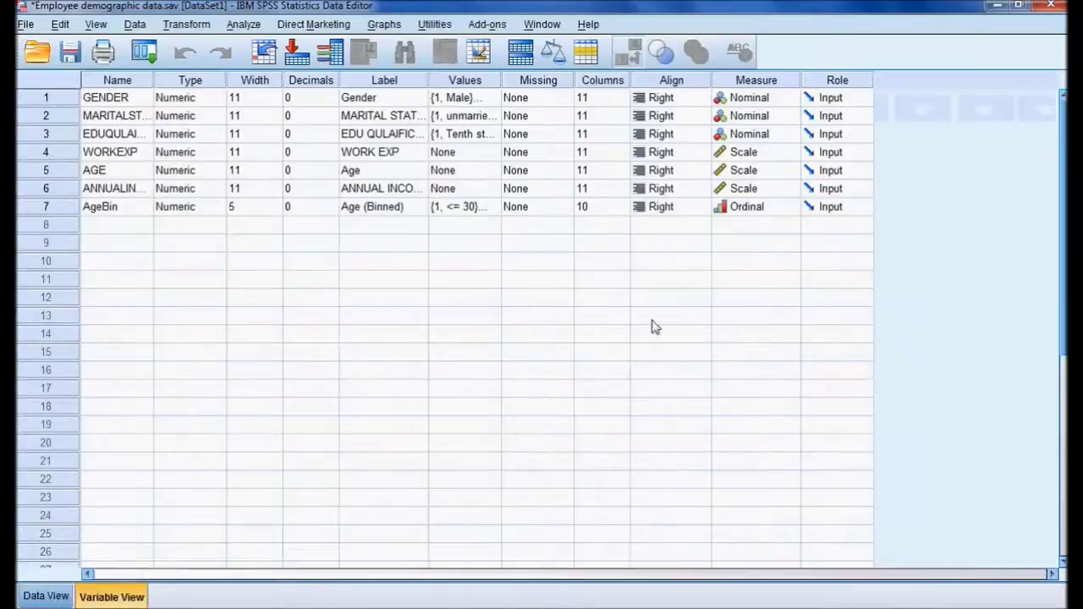
# - Review AgeBin's value labels (<= 30, 31 - 40, 41 - 50, 51+) and return to Data View
pyautogui.click(487, 208)
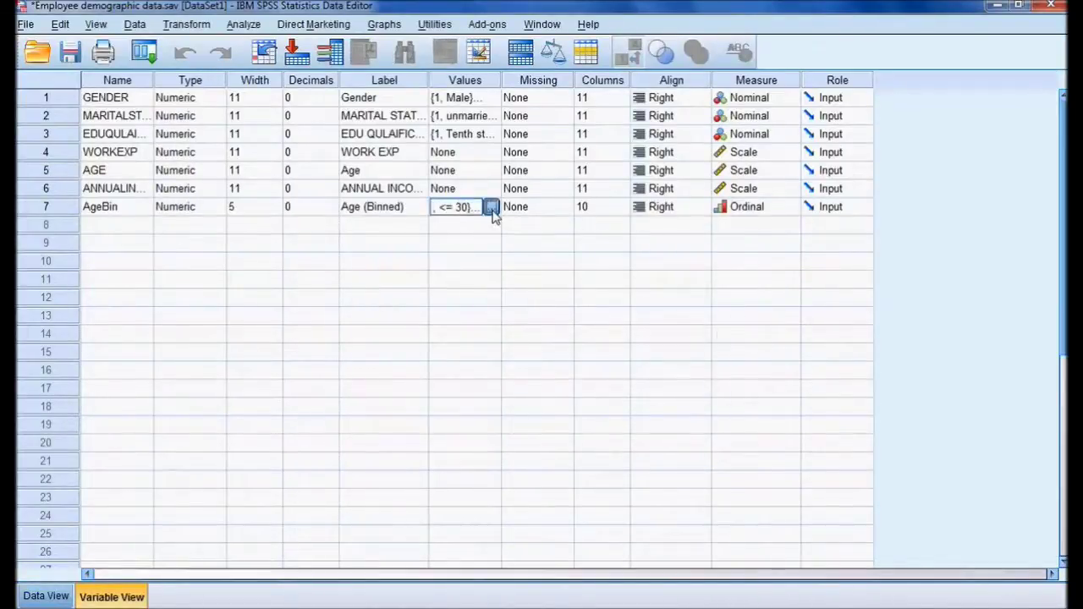
pyautogui.click(491, 207)
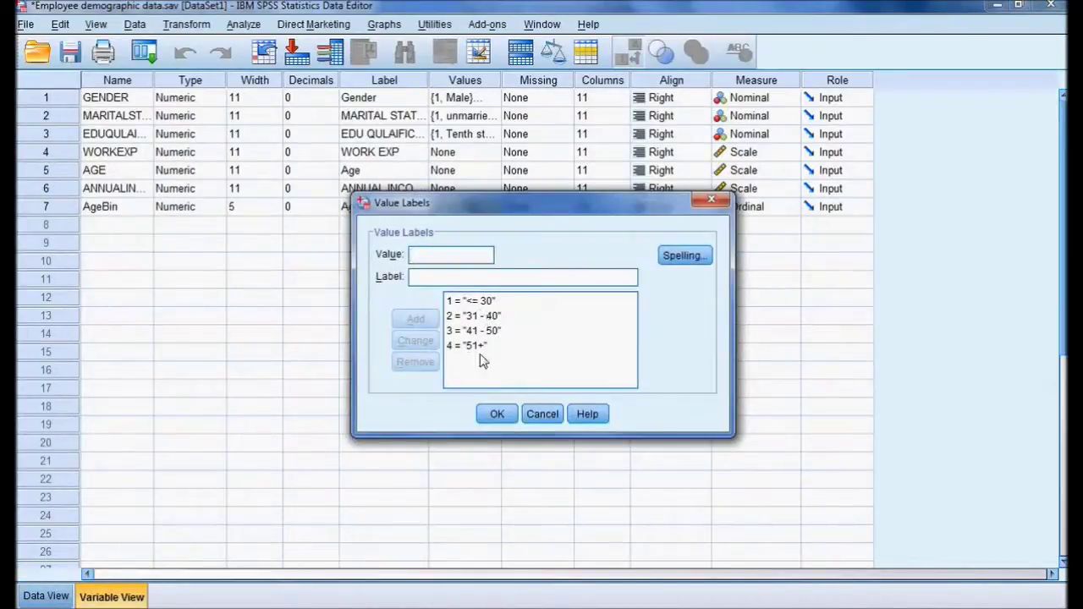
pyautogui.click(498, 414)
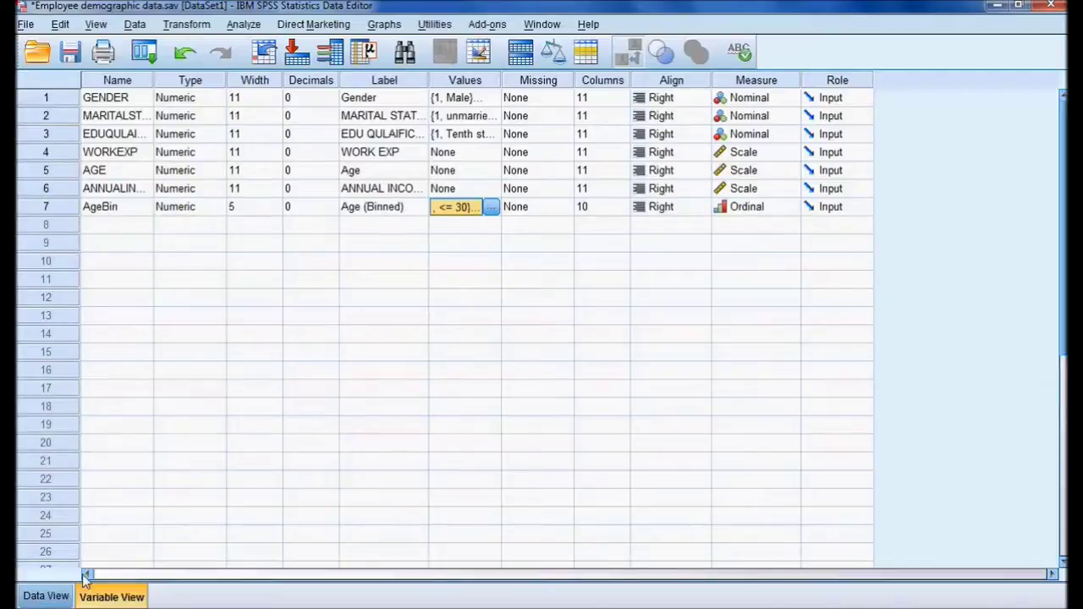
pyautogui.click(46, 596)
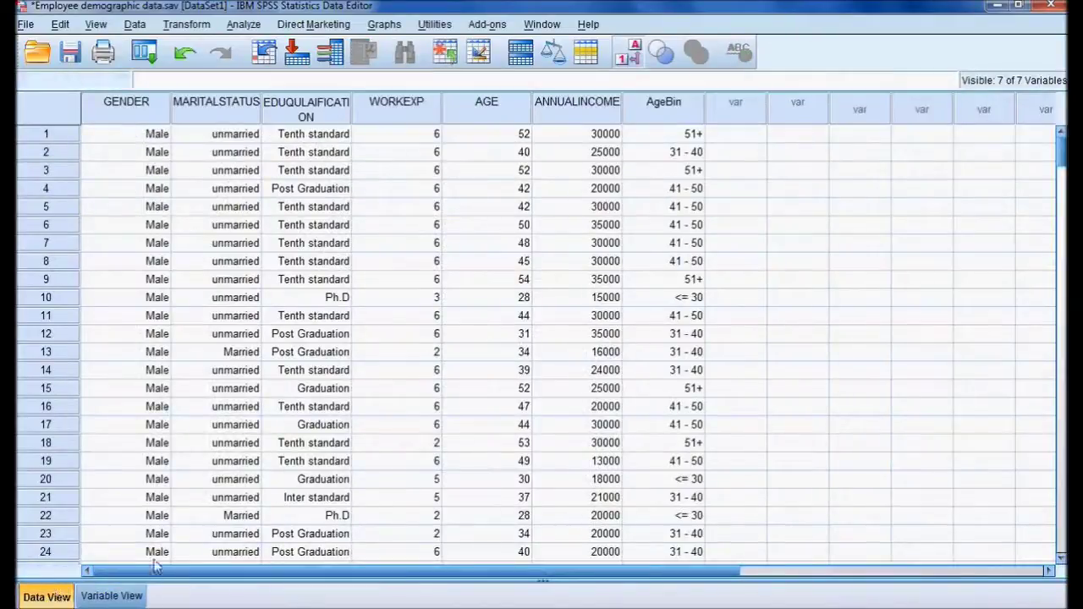